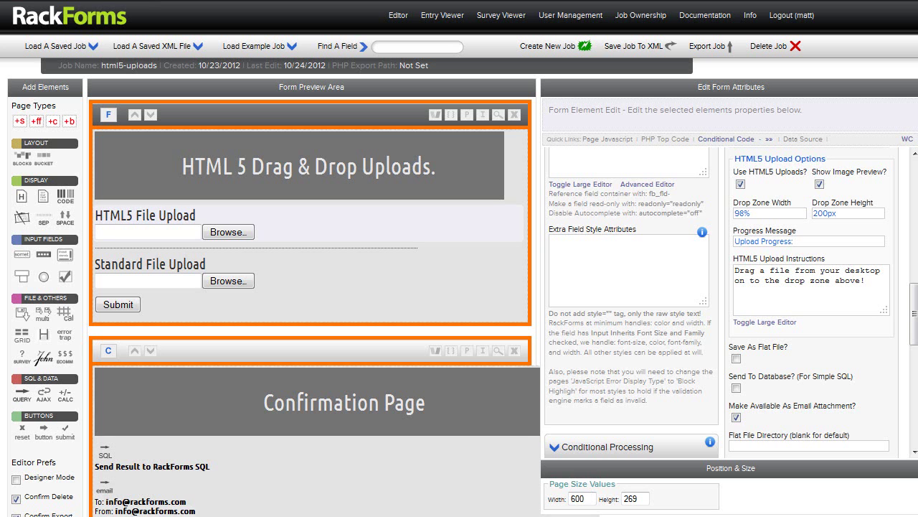
Select the HTML5 File Upload field and examine its File Uploads settings.
left_click(455, 179)
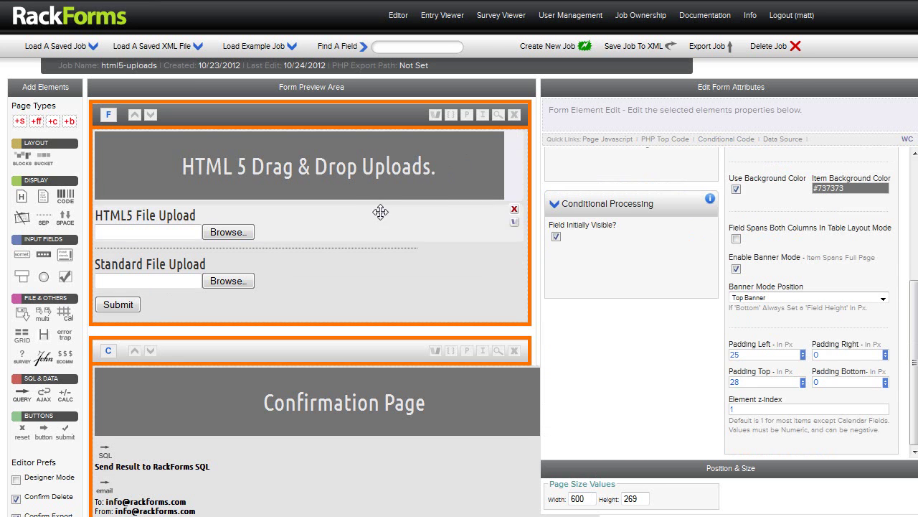
left_click(352, 212)
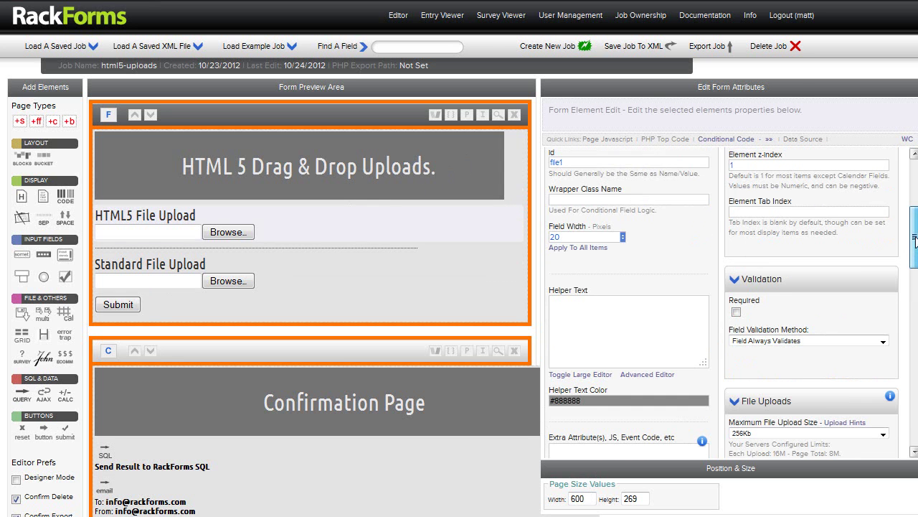
left_click_drag(915, 240, 914, 292)
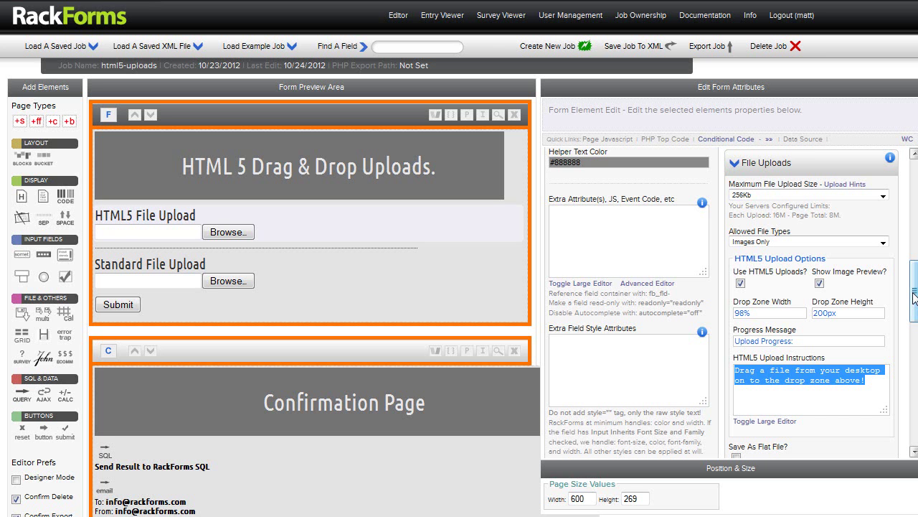
Preview the form page, hold a file over the HTML5 File Upload drop zone, and close the preview.
left_click(498, 116)
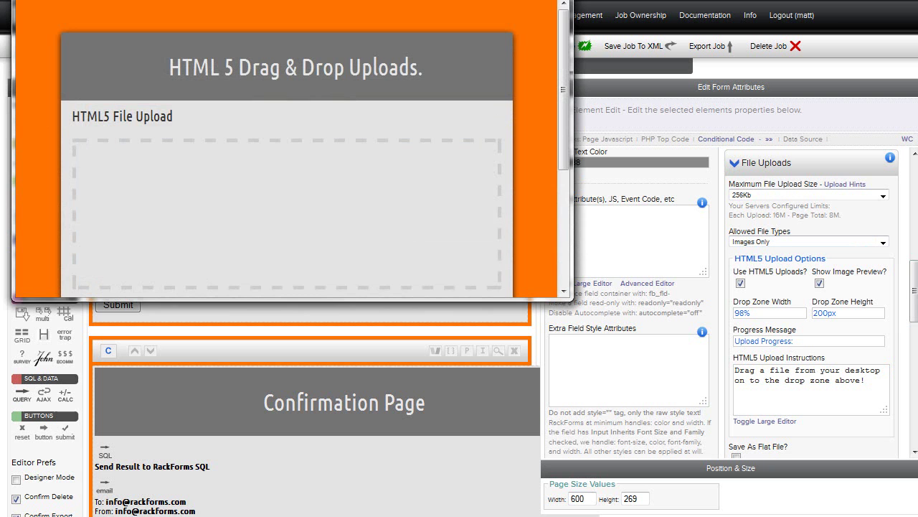
left_click_drag(50, 107, 278, 197)
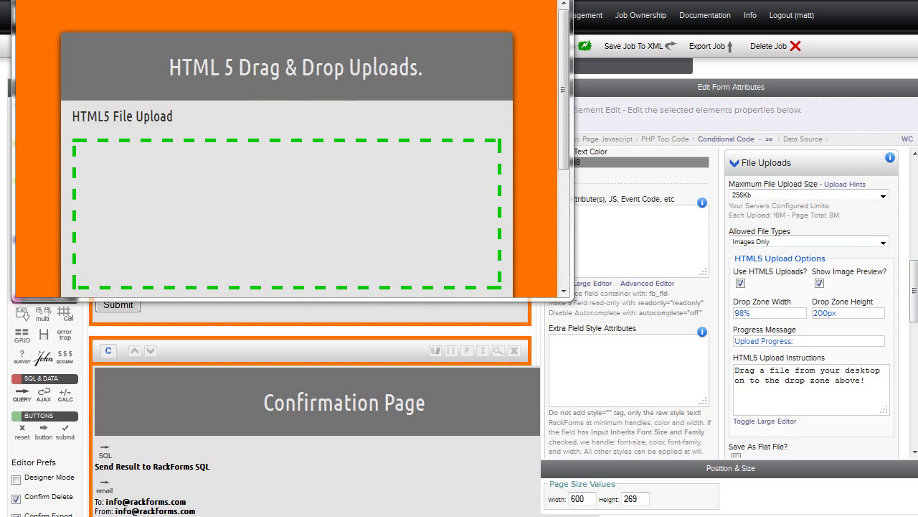
key("alt+F4")
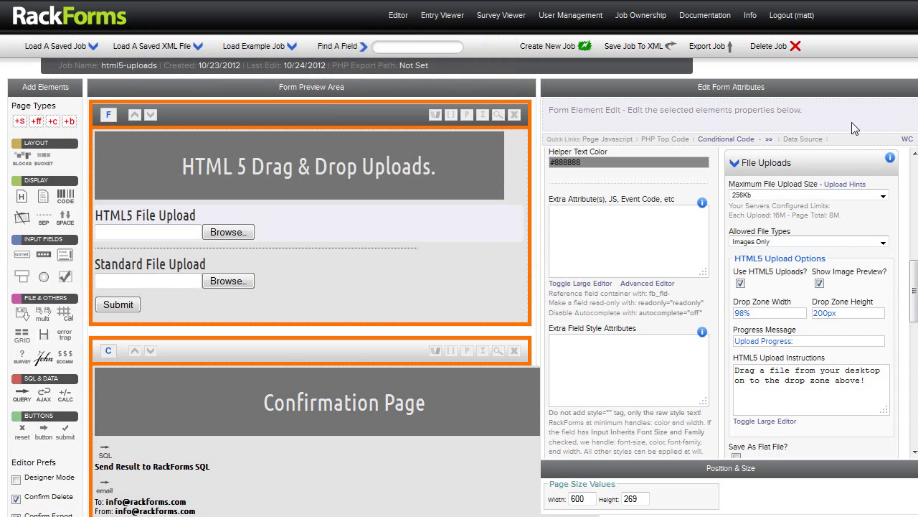
Disable Use HTML5 Uploads for the HTML5 File Upload field and check the form page in a preview.
left_click_drag(916, 295, 916, 298)
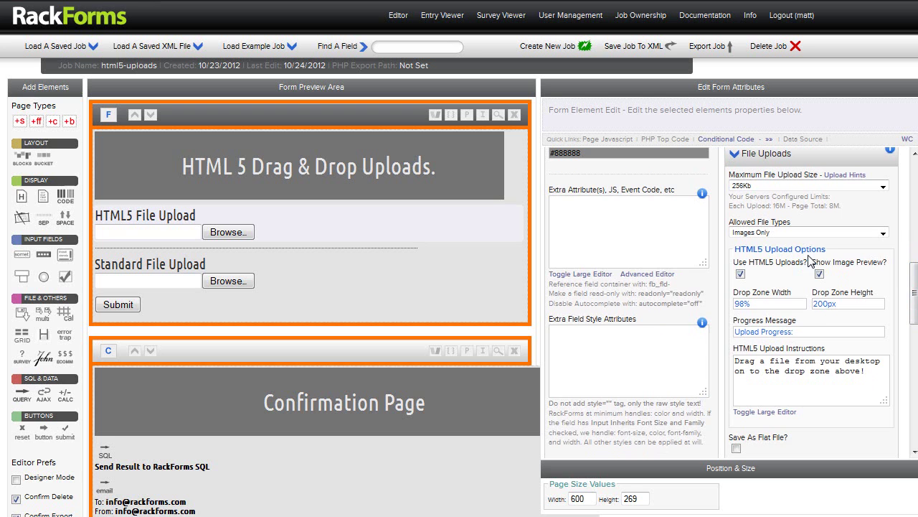
left_click_drag(915, 290, 914, 285)
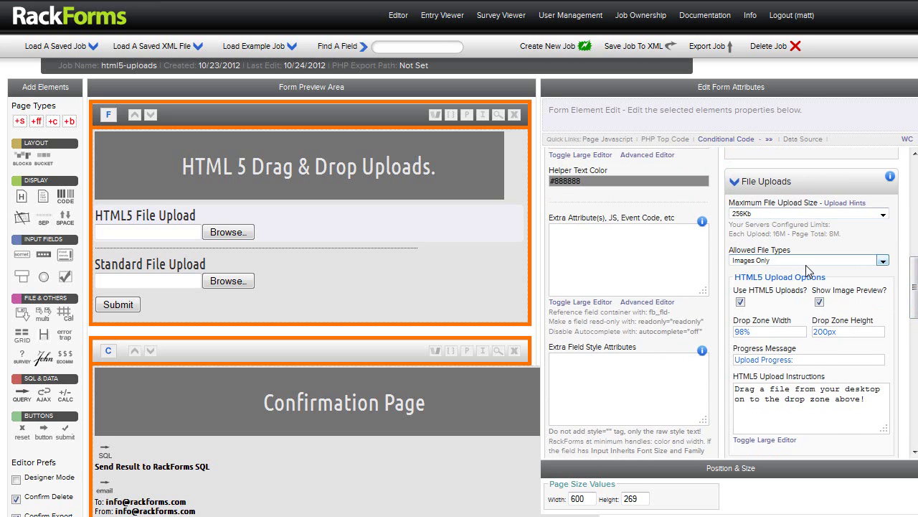
left_click_drag(908, 279, 905, 326)
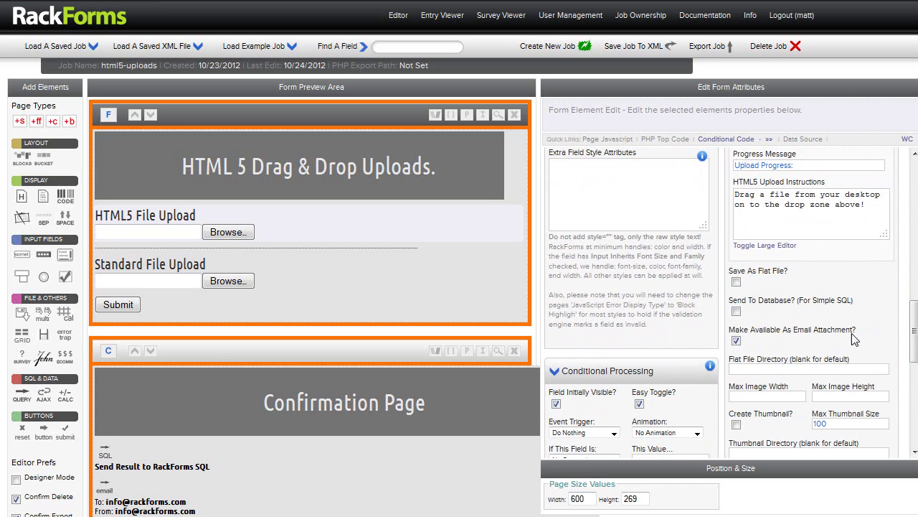
left_click_drag(914, 329, 914, 309)
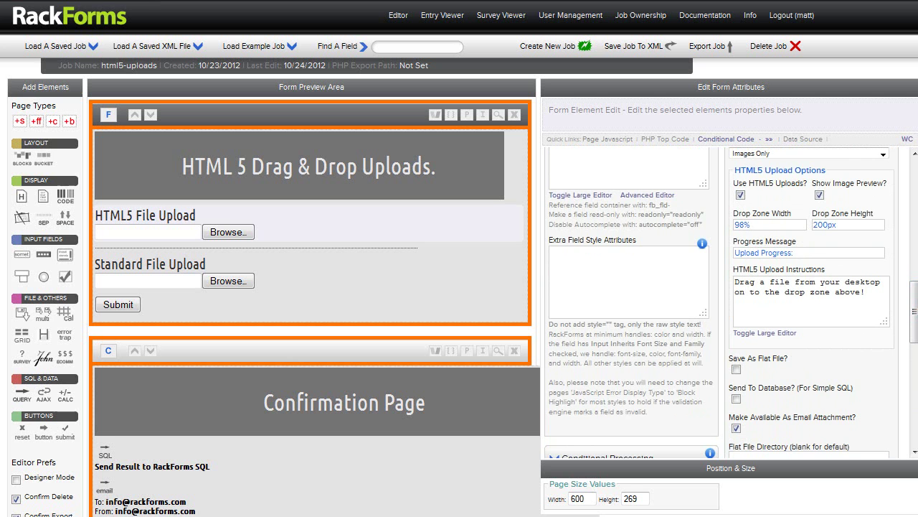
left_click(741, 195)
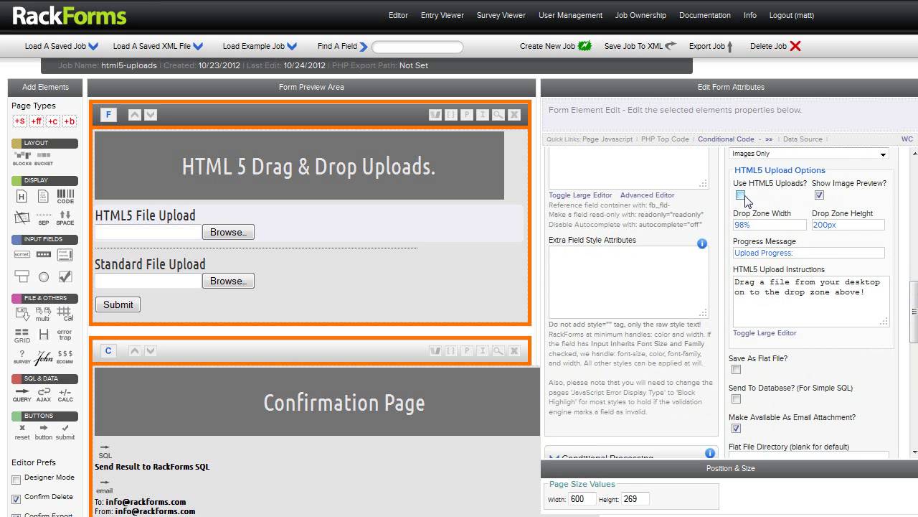
left_click(498, 116)
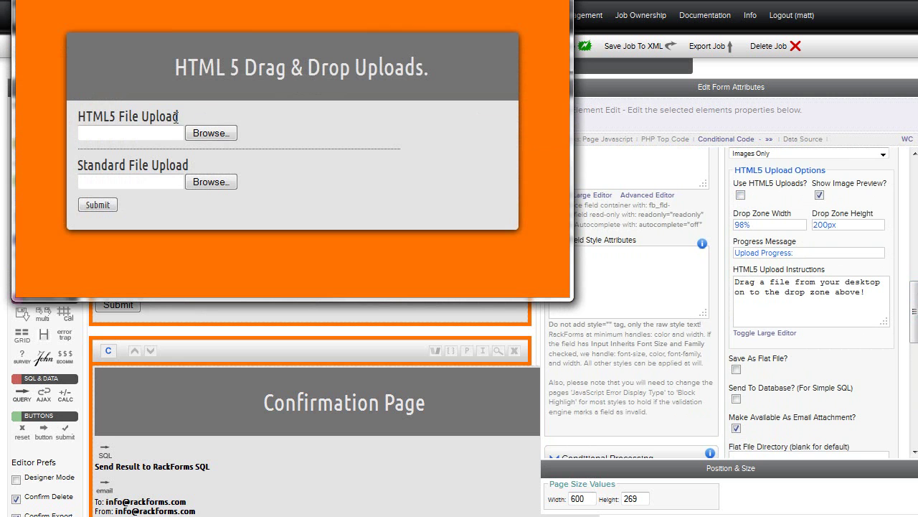
left_click(714, 180)
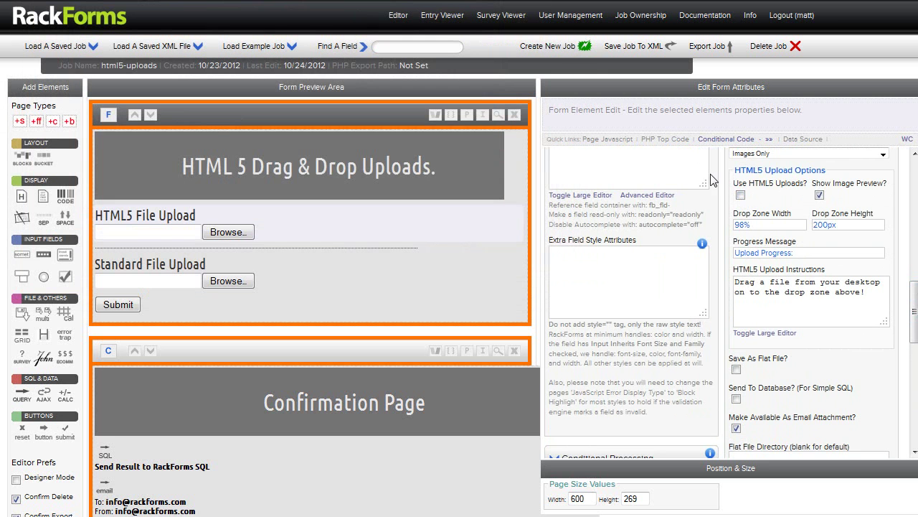
Re-enable Use HTML5 Uploads for the field and inspect the form in an enlarged preview window.
left_click(740, 195)
left_click(500, 117)
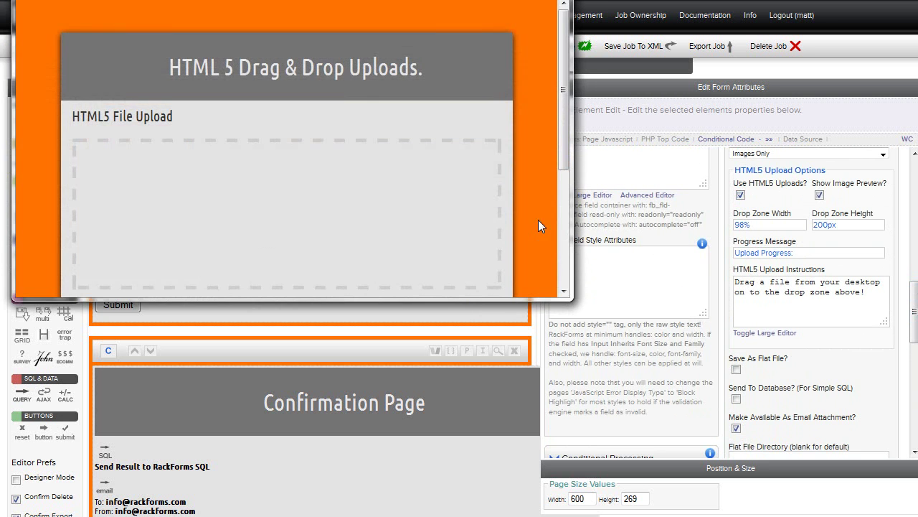
left_click_drag(564, 297, 693, 492)
key("Escape")
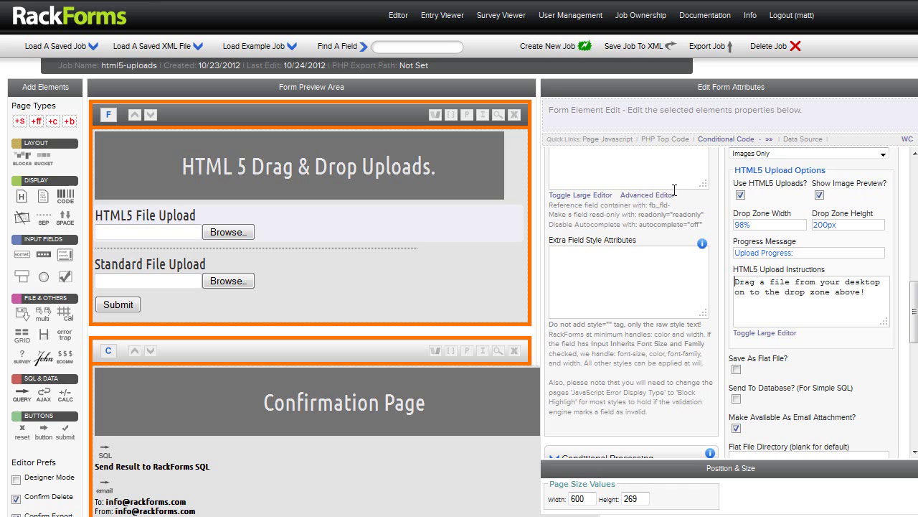
Preview the form and try to upload the disallowed file admin_home.xml through the HTML5 drop zone.
double_click(742, 225)
key("Tab")
left_click(499, 115)
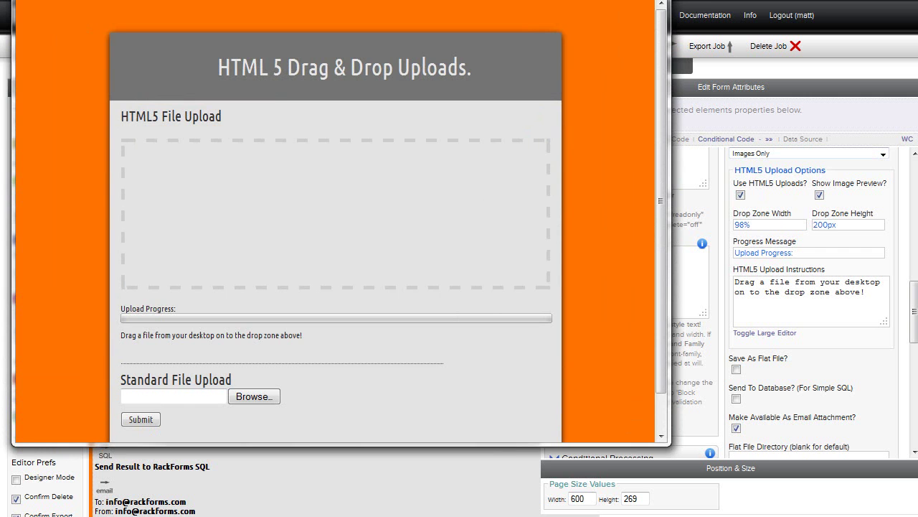
left_click_drag(474, 273, 347, 211)
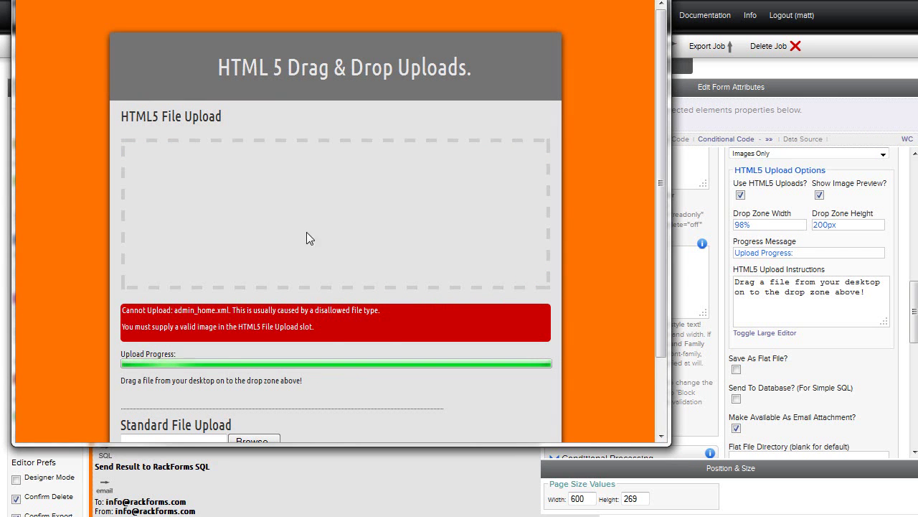
left_click_drag(315, 328, 128, 312)
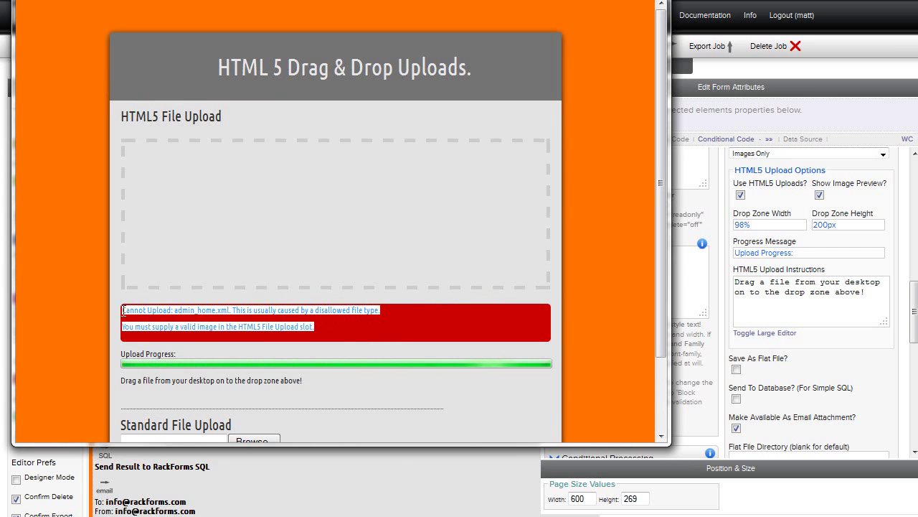
left_click(206, 244)
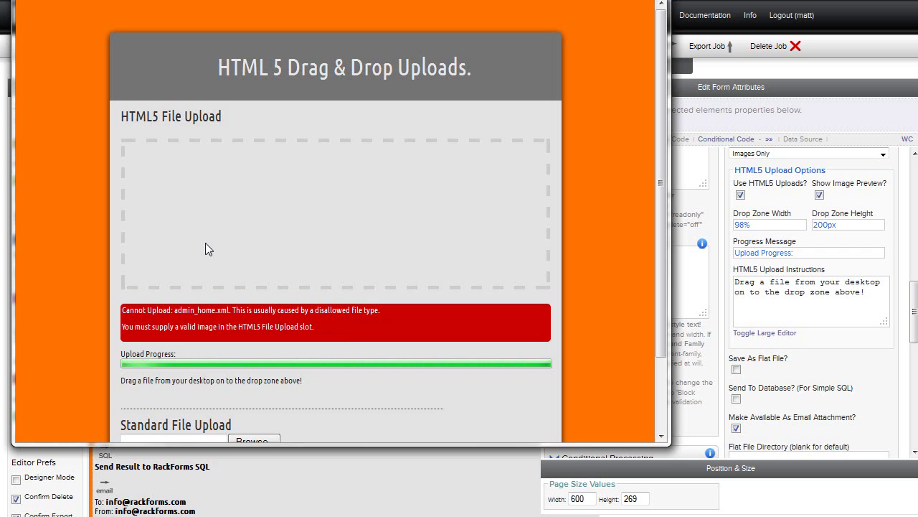
Test the drop zone with a file above the 256 Kb limit and with a photo within it.
left_click_drag(103, 204, 348, 195)
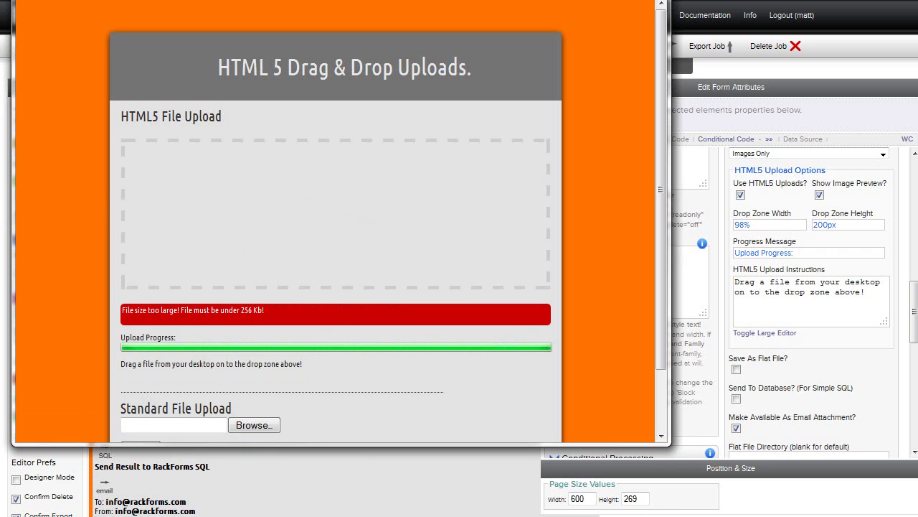
left_click_drag(61, 40, 347, 195)
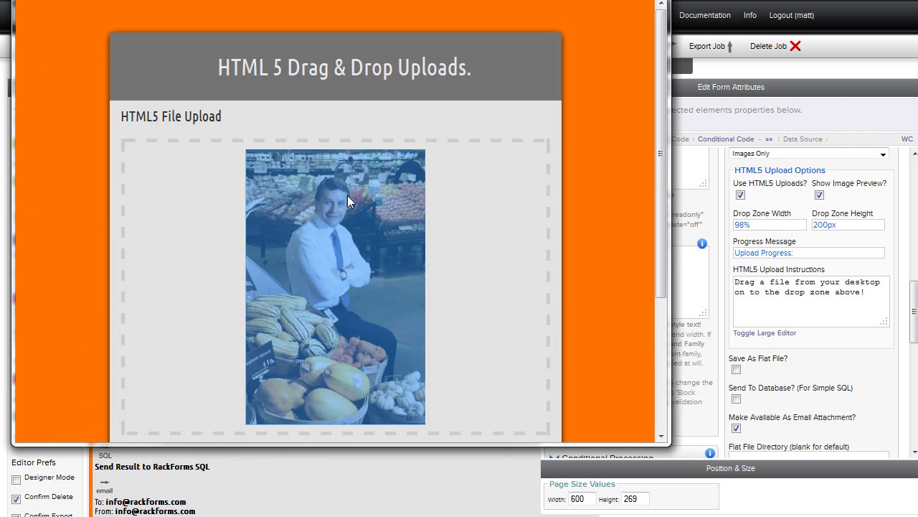
scroll(188, 213, "down", 3)
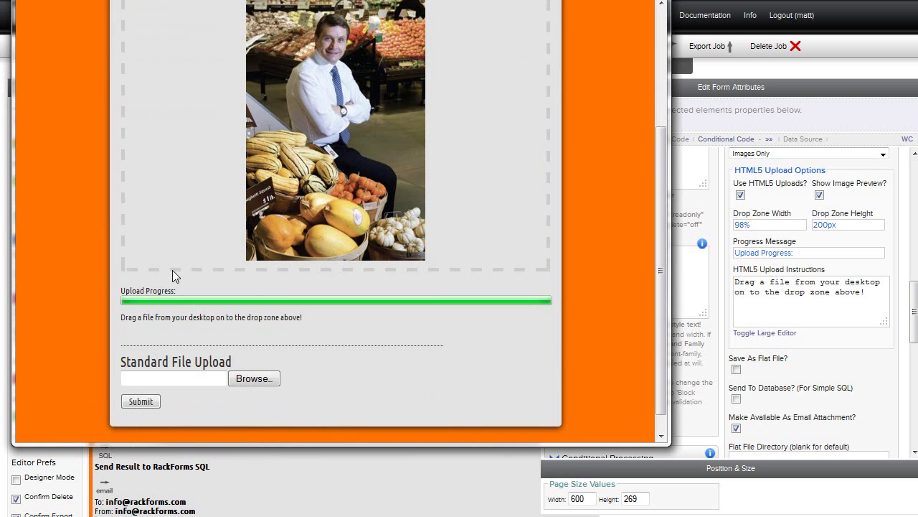
Reload the form preview and upload two images together through the HTML5 drop zone.
key("F5")
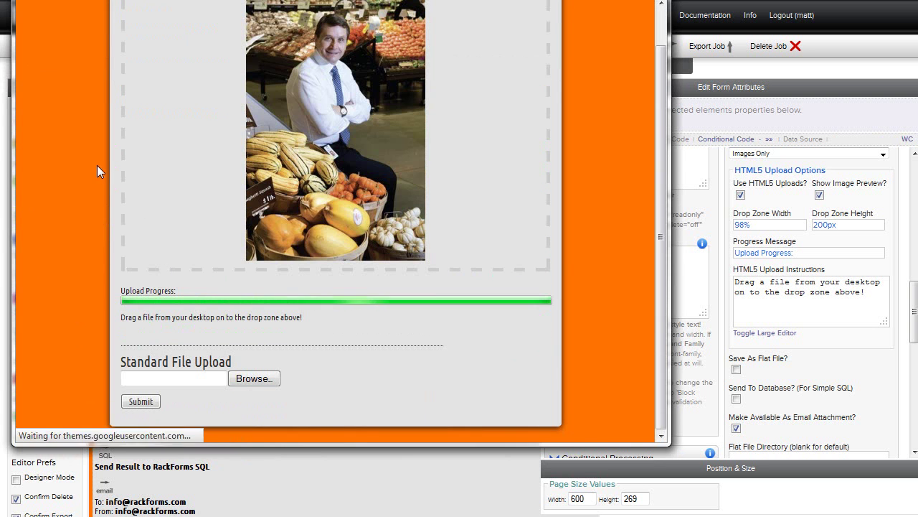
scroll(104, 168, "up", 1)
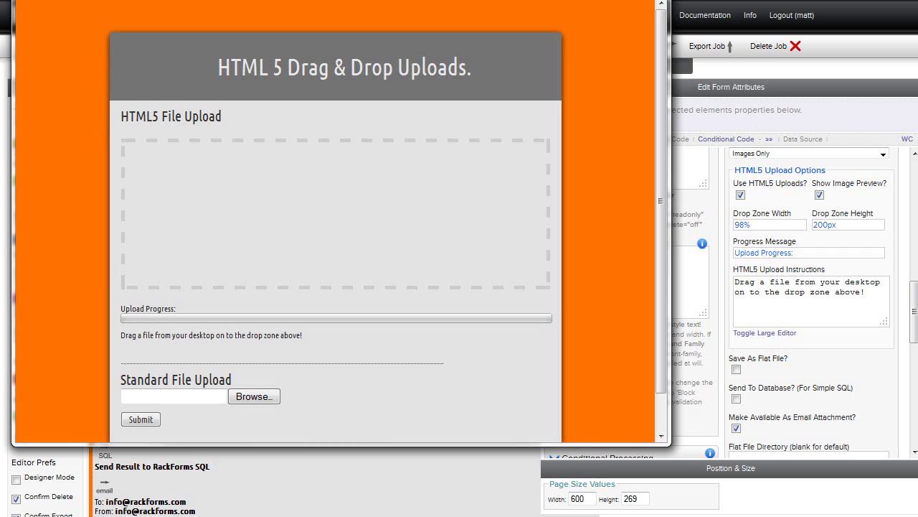
left_click_drag(316, 215, 334, 228)
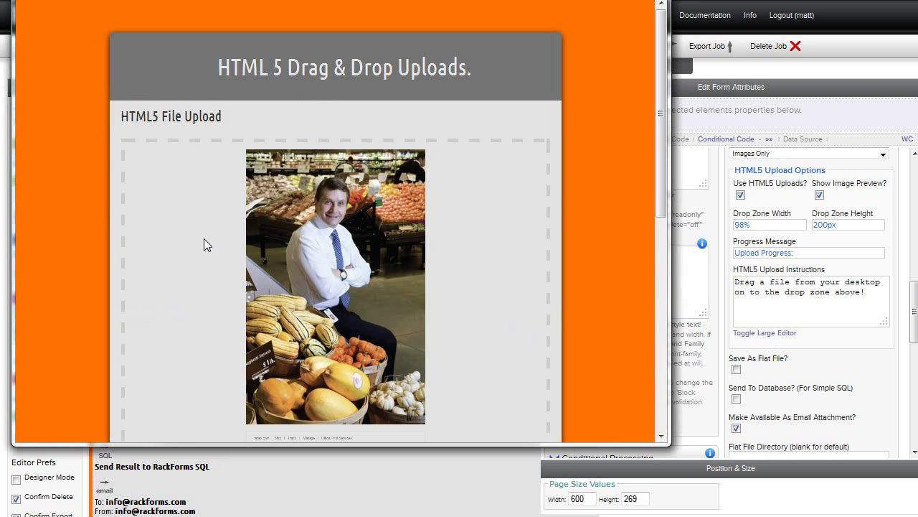
scroll(204, 238, "down", 3)
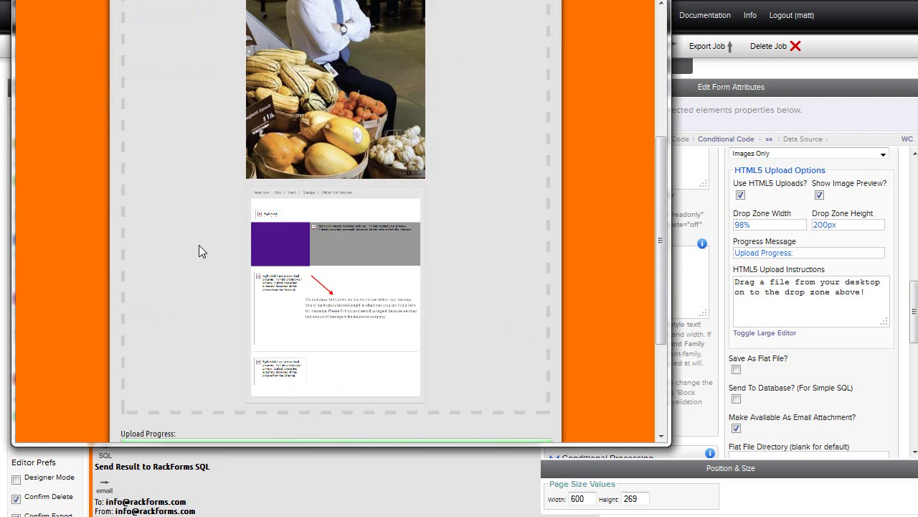
scroll(199, 245, "up", 5)
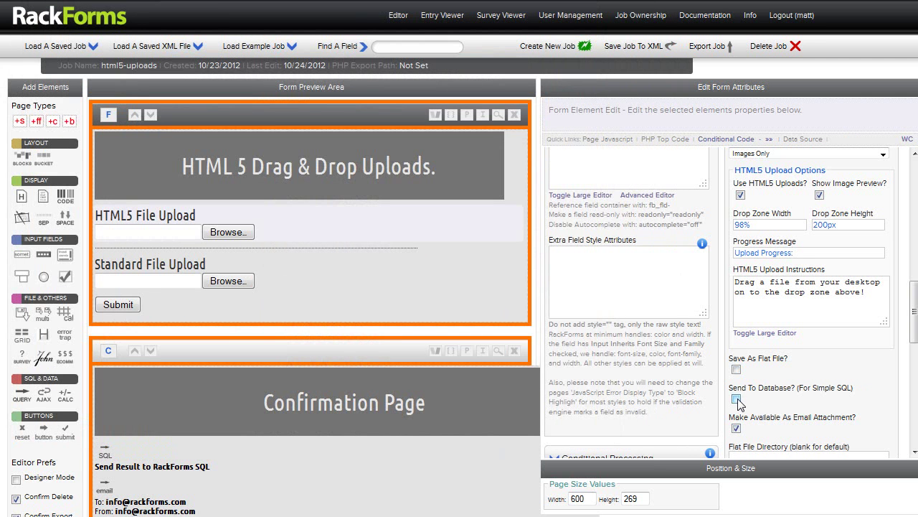
Enable Send To Database for the HTML5 File Upload field and check the fb_job_entries table in dbForge Studio for MySQL.
left_click(736, 400)
key("alt+Tab")
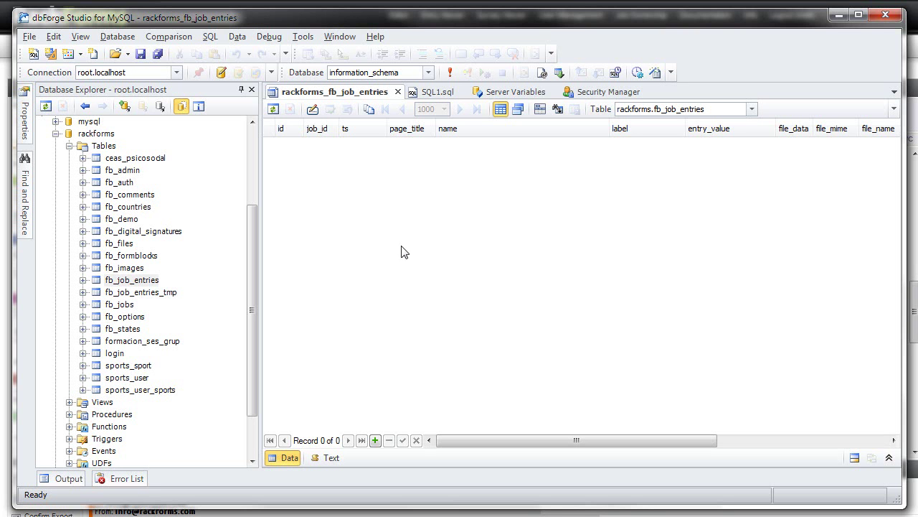
key("alt+Tab")
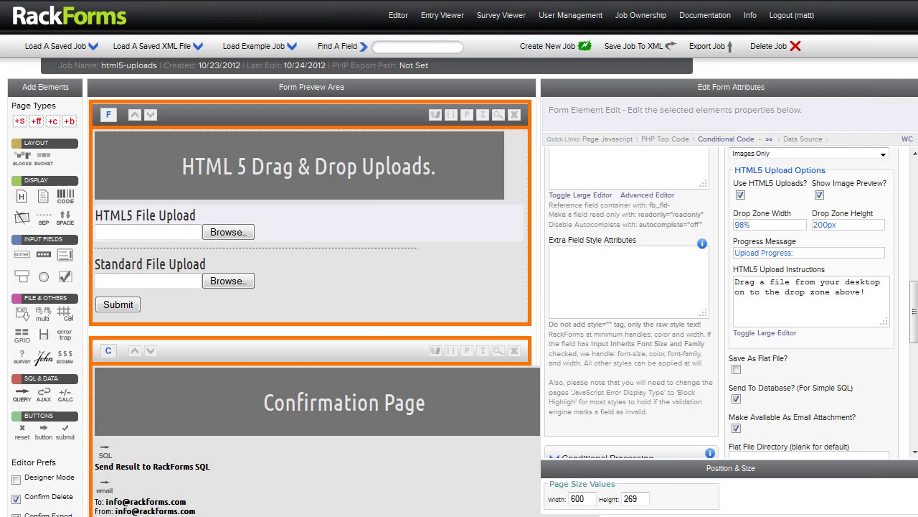
Preview the form in an enlarged window and upload a JPEG photo and spam.gif through the HTML5 drop zone.
left_click(502, 115)
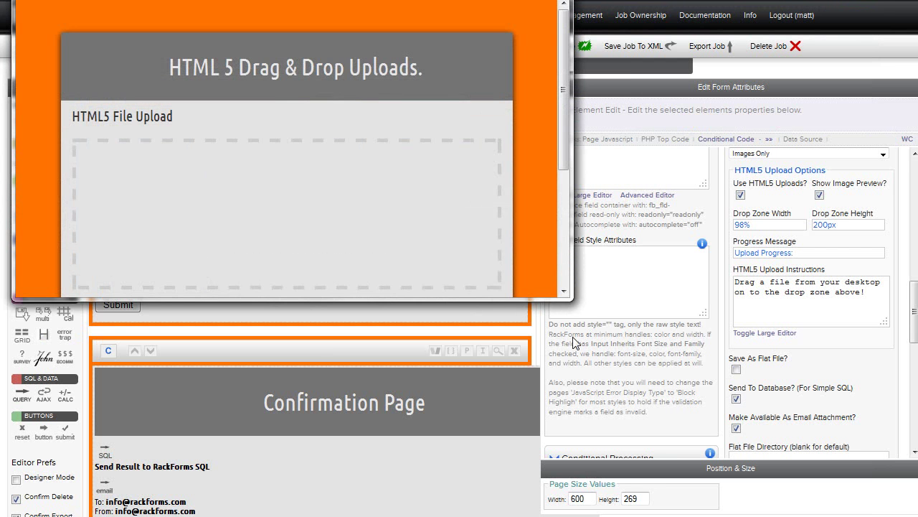
left_click_drag(571, 299, 624, 505)
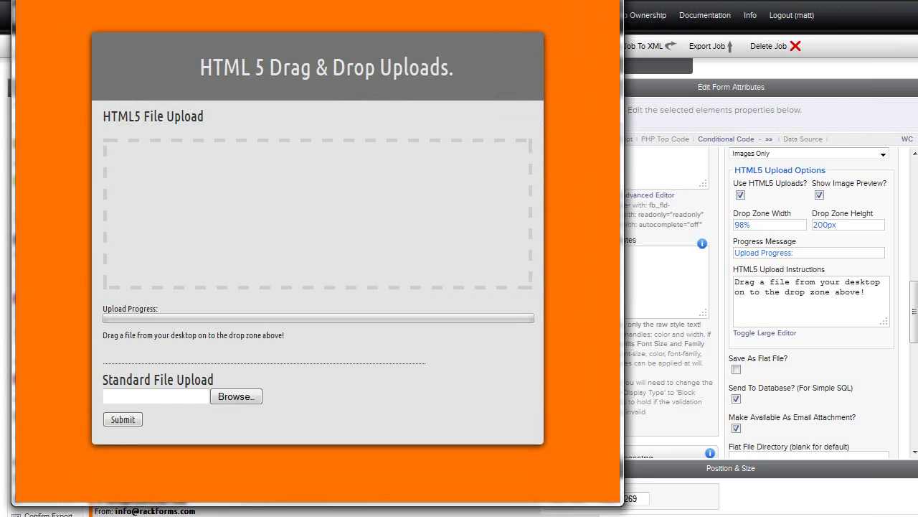
left_click_drag(266, 107, 306, 237)
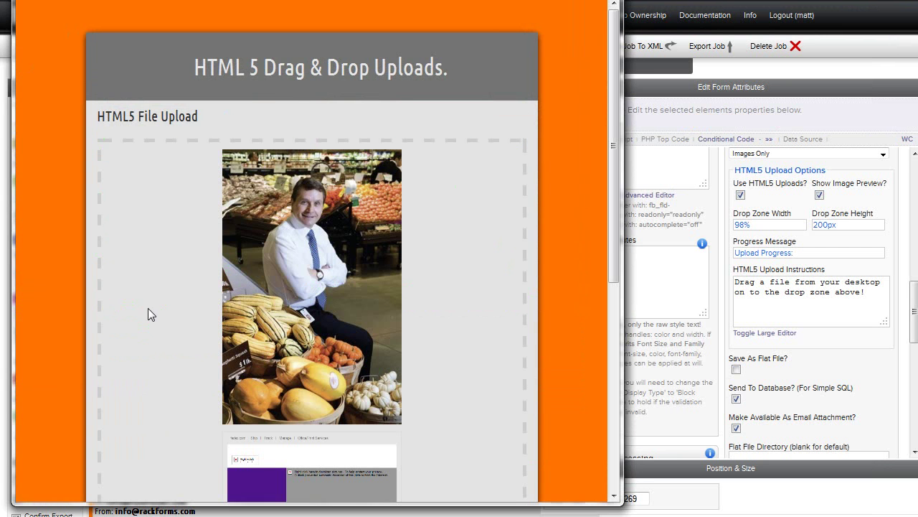
scroll(155, 317, "down", 3)
scroll(167, 288, "up", 1)
scroll(157, 287, "down", 3)
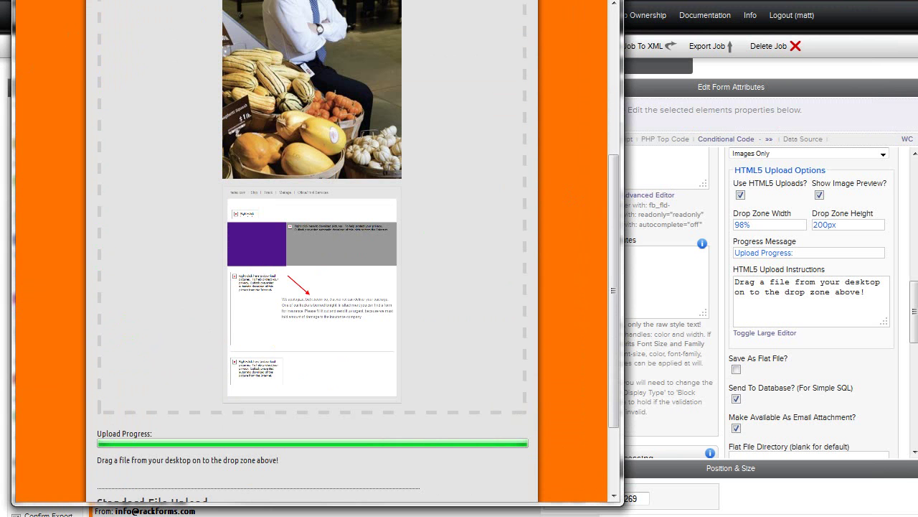
Switch to dbForge Studio for MySQL and refresh the fb_job_entries table data.
key("alt+Tab")
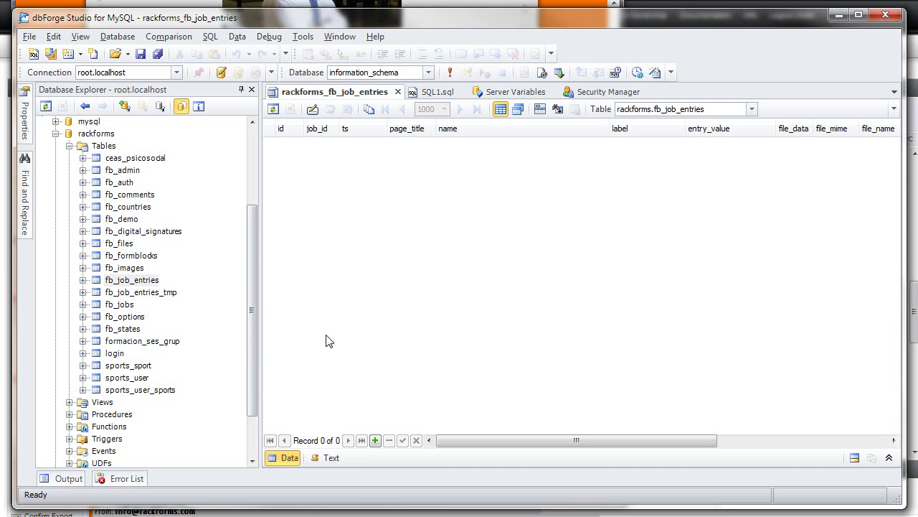
key("F5")
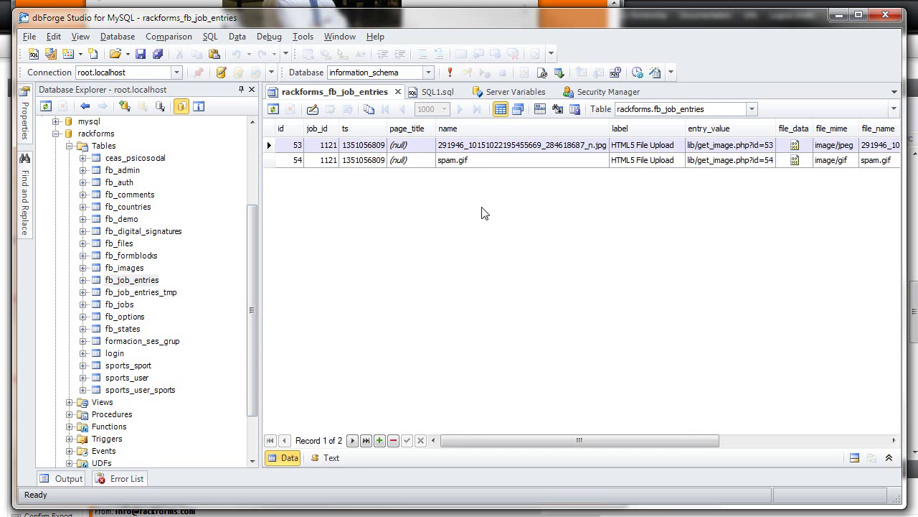
View the stored file_data contents of the JPEG and spam.gif records in fb_job_entries, closing each viewer.
left_click(796, 145)
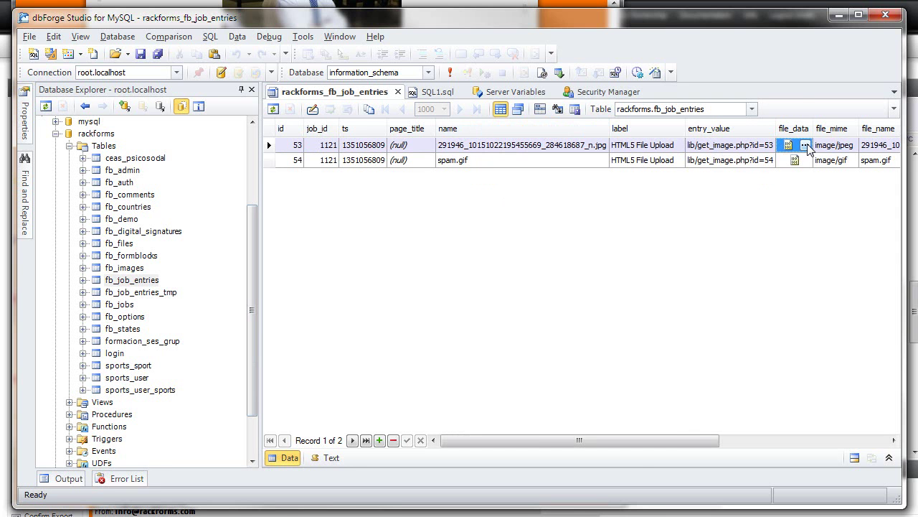
left_click(805, 145)
left_click(773, 88)
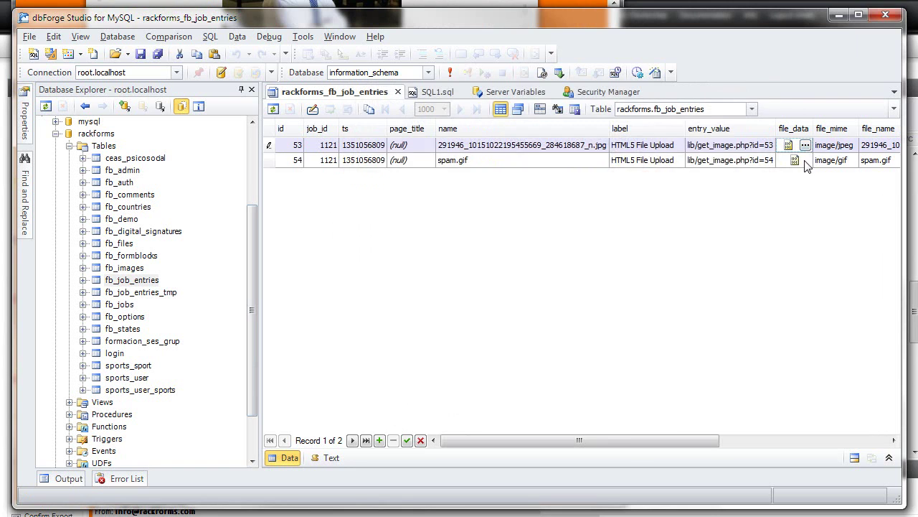
left_click(796, 160)
left_click(805, 160)
left_click(689, 399)
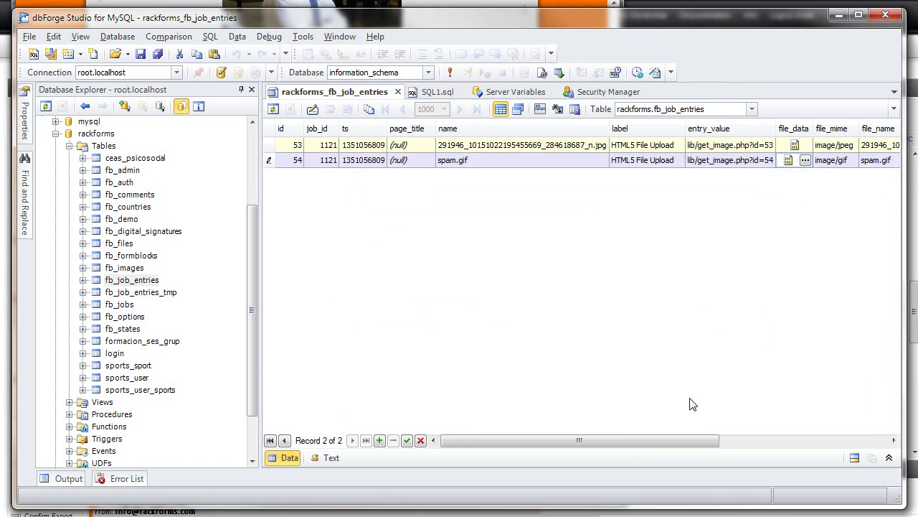
Switch to the form preview window and review both image previews and the upload progress area in the drop zone.
key("alt+Tab")
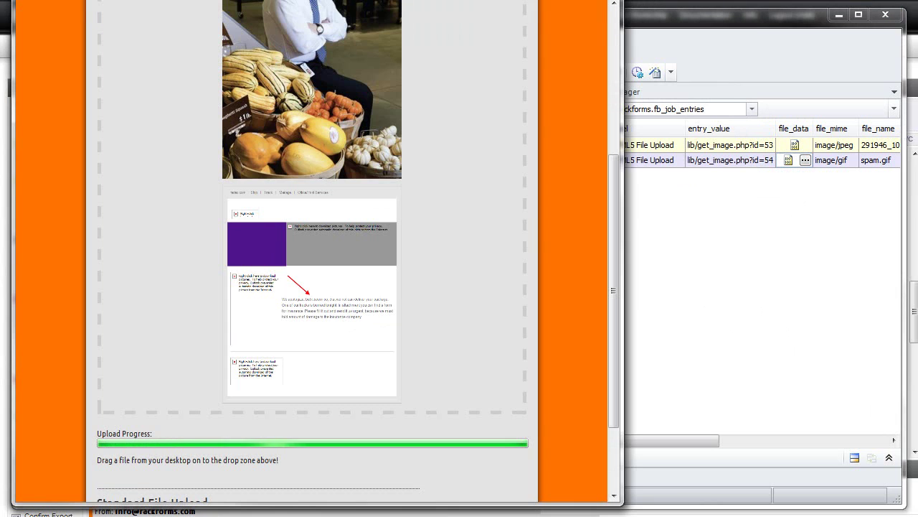
scroll(110, 178, "up", 4)
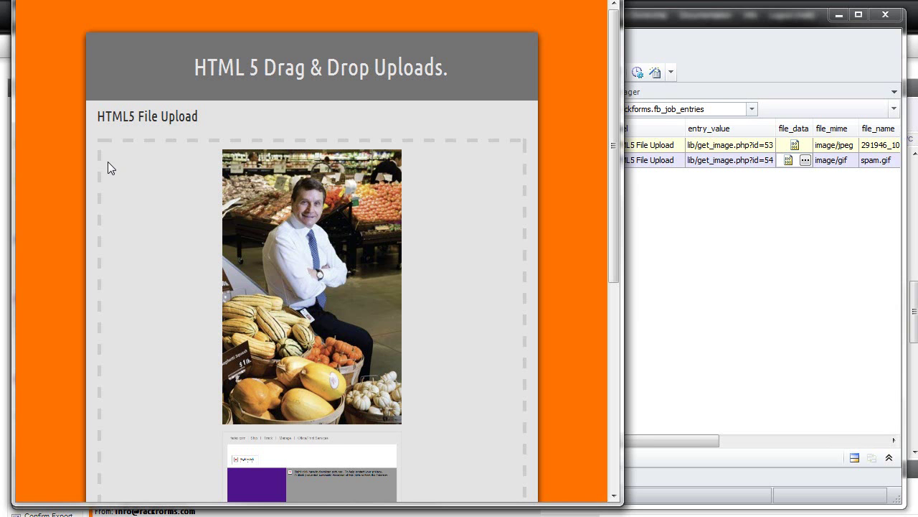
scroll(147, 250, "down", 3)
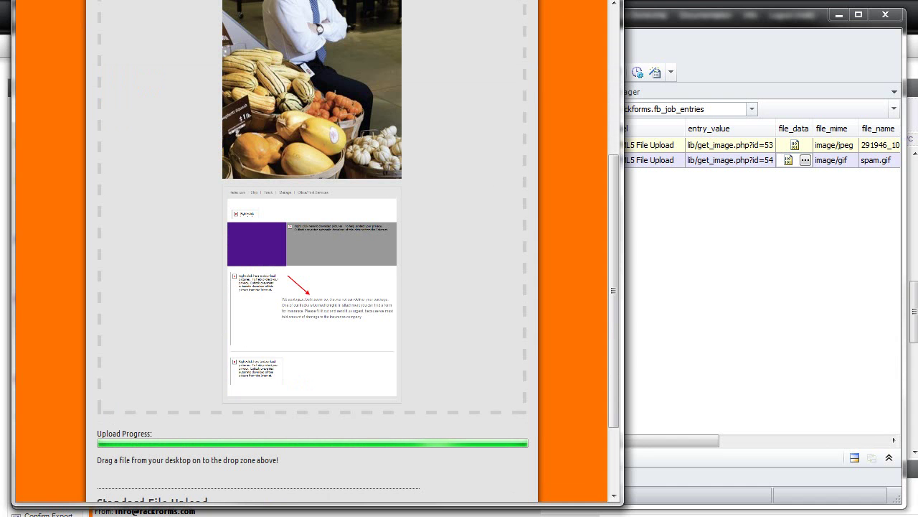
Switch back to the RackForms editor and select the "HTML 5 Drag & Drop Uploads." heading to open its properties.
key("alt+Tab")
key("alt+Tab")
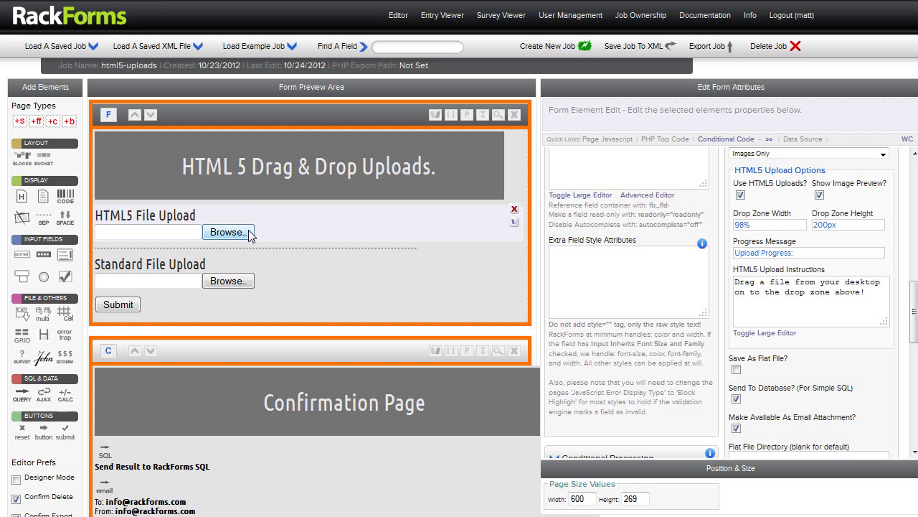
left_click(293, 171)
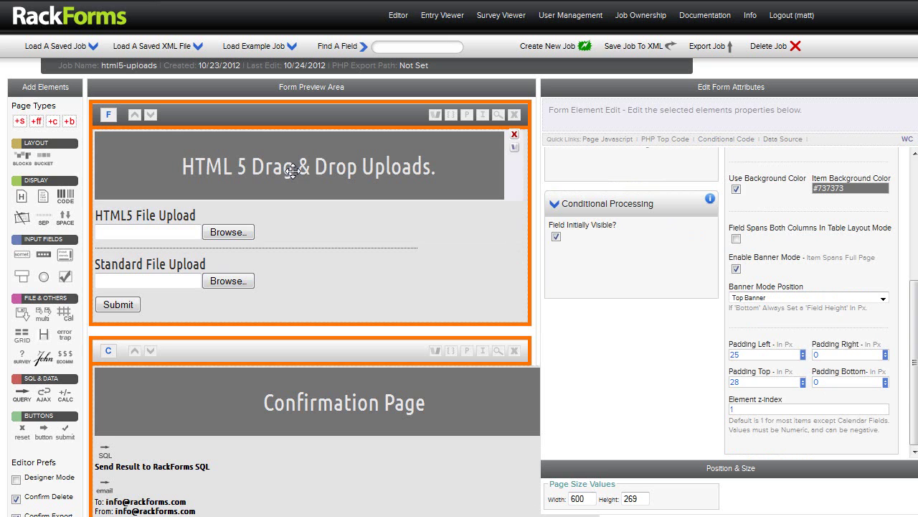